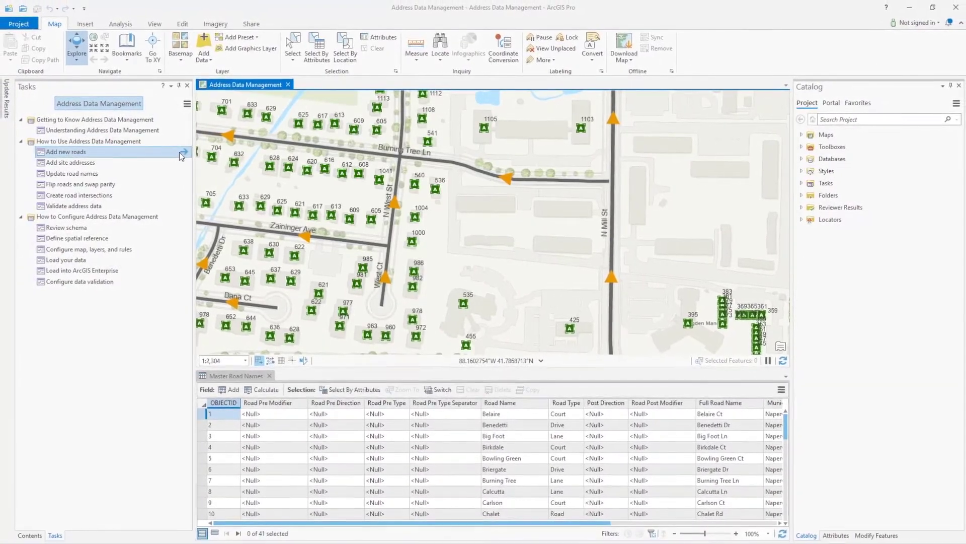
Start the Add new roads task and sketch a Local road running west from N Mill St, south of Burning Tree Ln.
{"action": "left_click", "coordinate": [183, 151]}
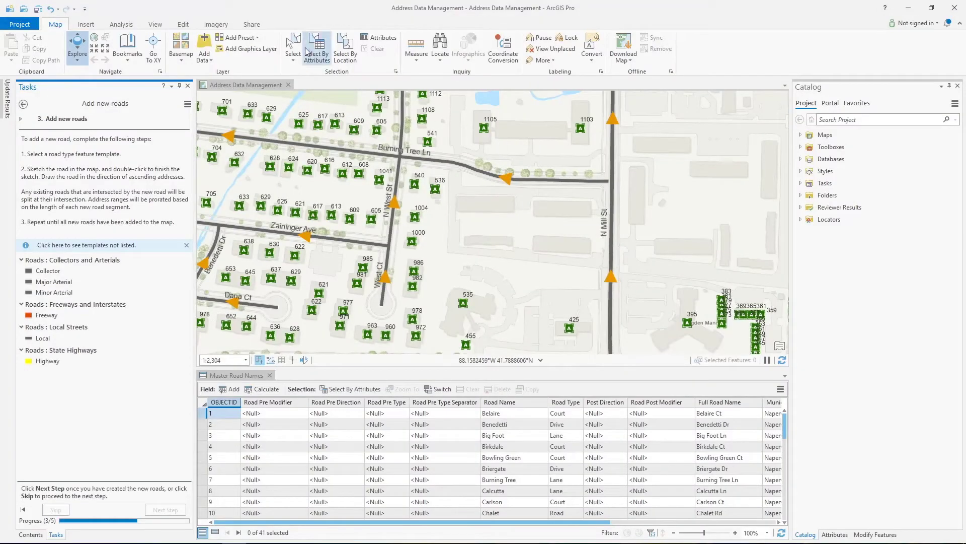
{"action": "left_click", "coordinate": [613, 249]}
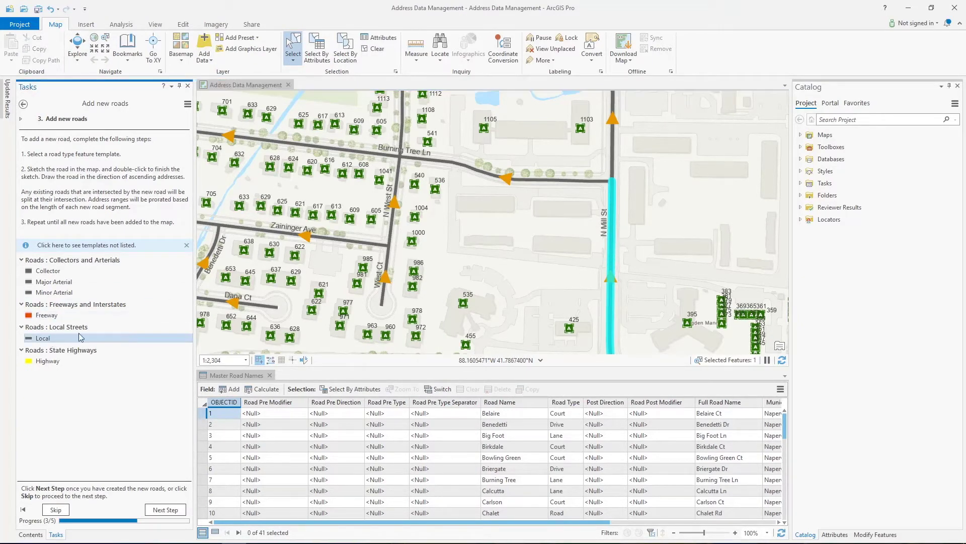
{"action": "left_click", "coordinate": [44, 338]}
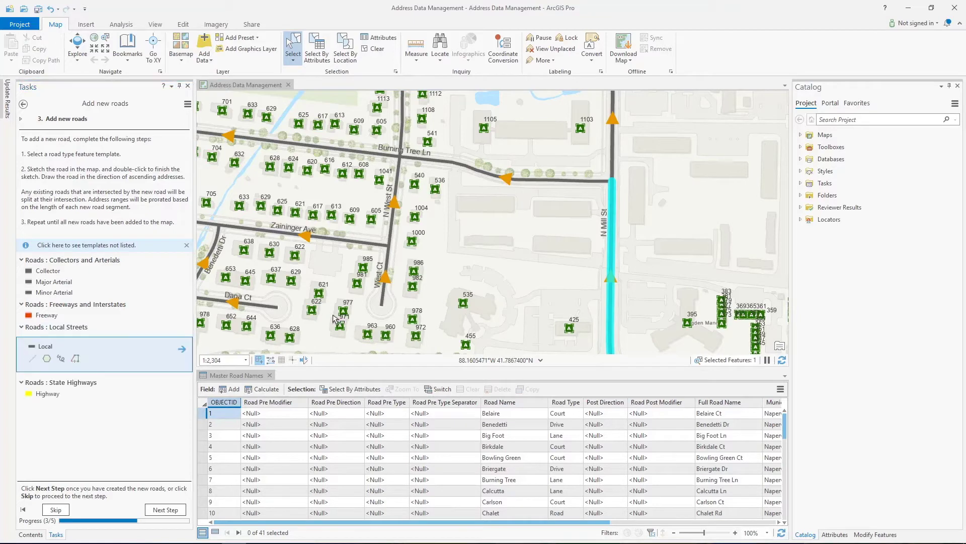
{"action": "left_click", "coordinate": [611, 228]}
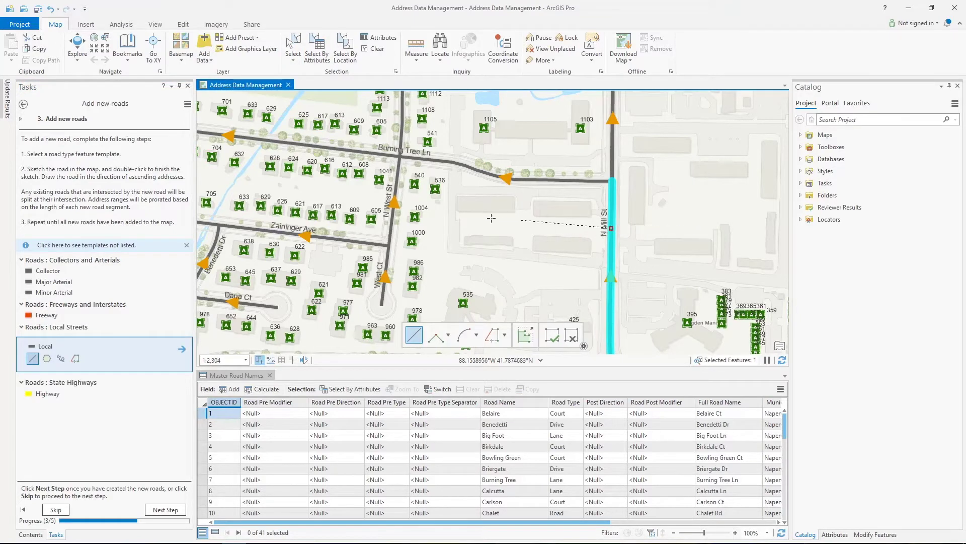
{"action": "double_click", "coordinate": [463, 224]}
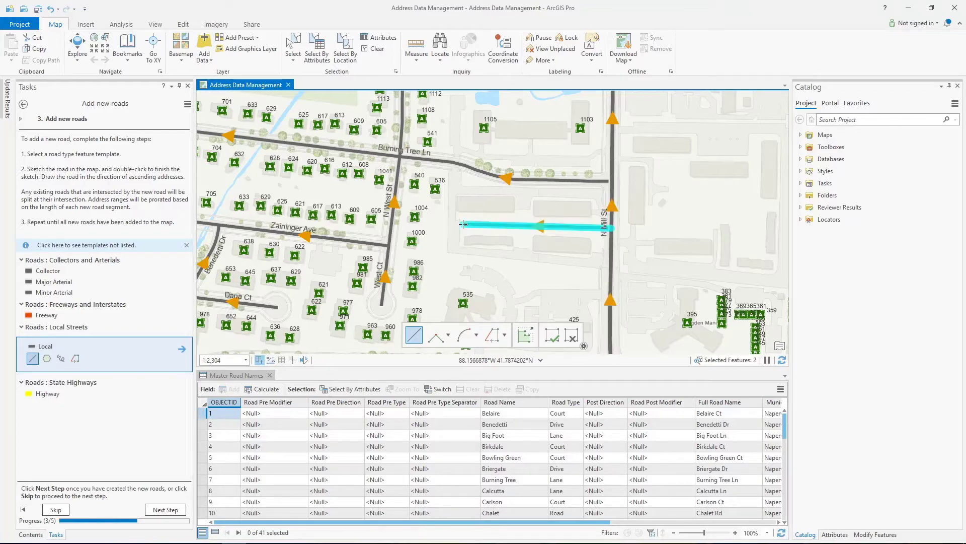
Proceed to updating road characteristics and set the new local road's left addresses from 101 to 299 and right addresses from 100 to 298.
{"action": "left_click", "coordinate": [166, 510]}
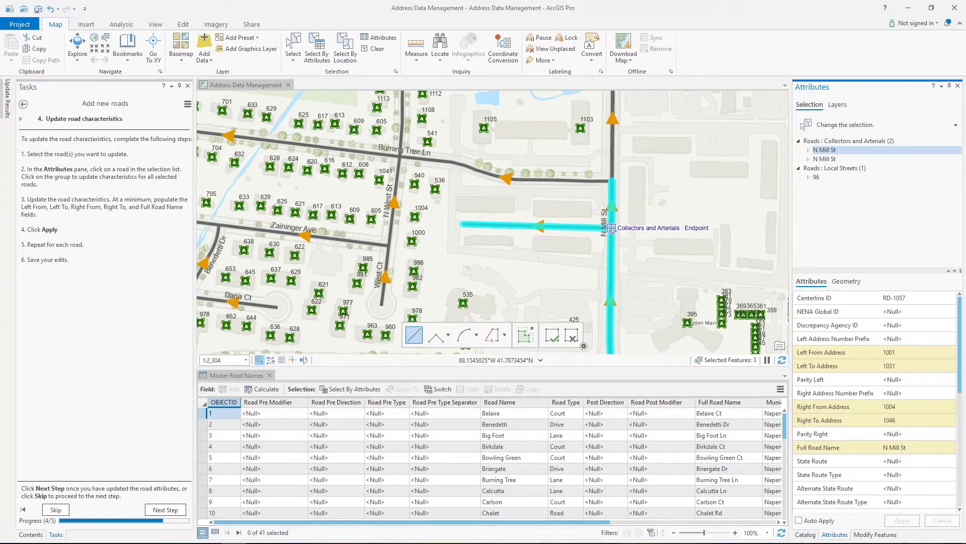
{"action": "left_click", "coordinate": [887, 353]}
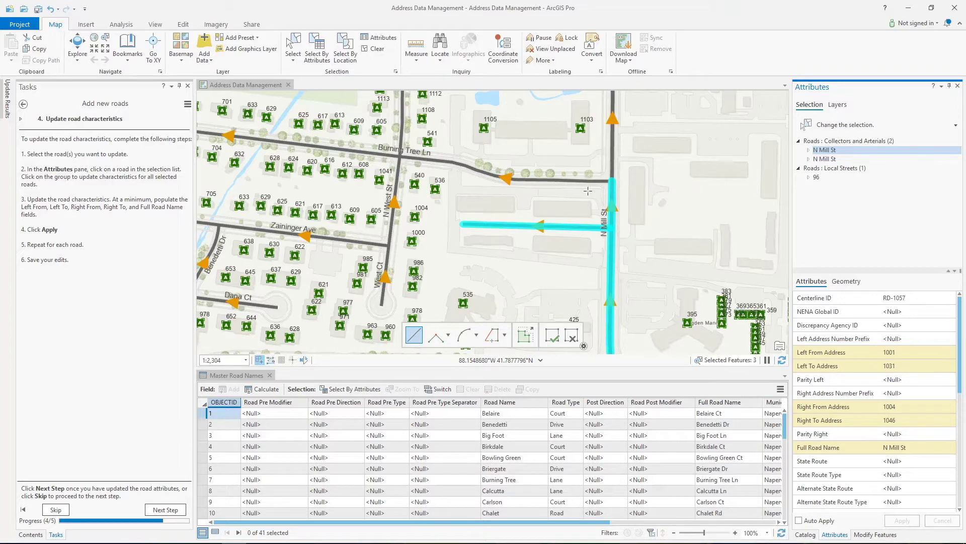
{"action": "left_click", "coordinate": [816, 177]}
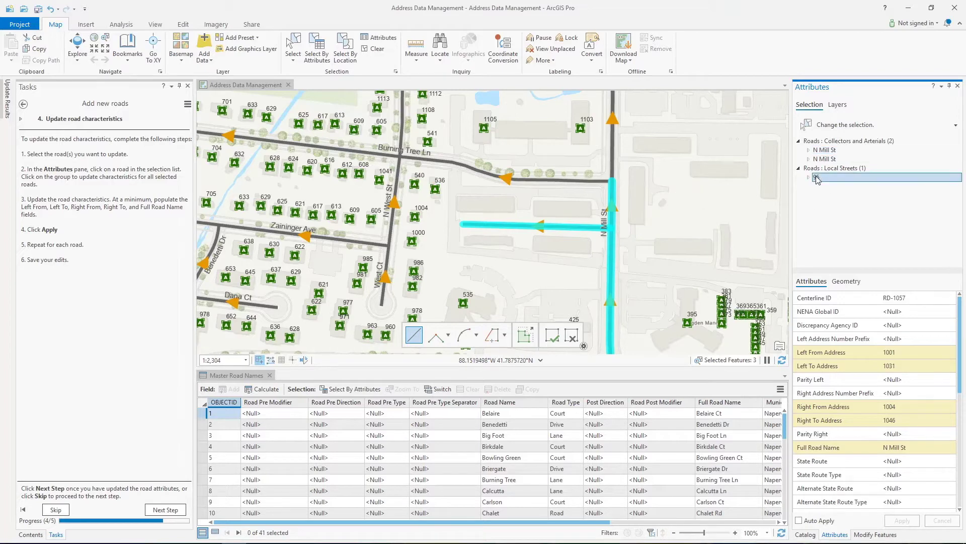
{"action": "left_click", "coordinate": [895, 352]}
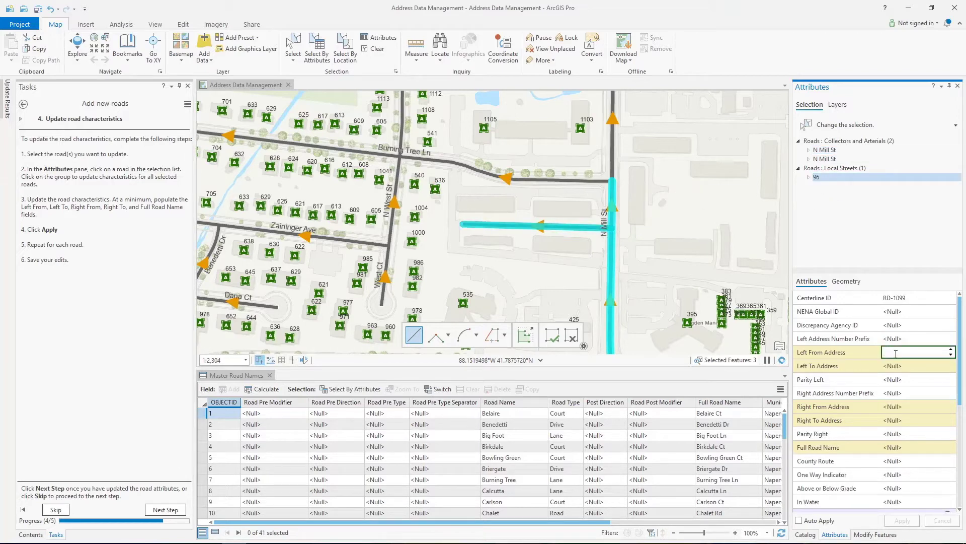
{"action": "type", "text": "101"}
{"action": "key", "text": "Tab"}
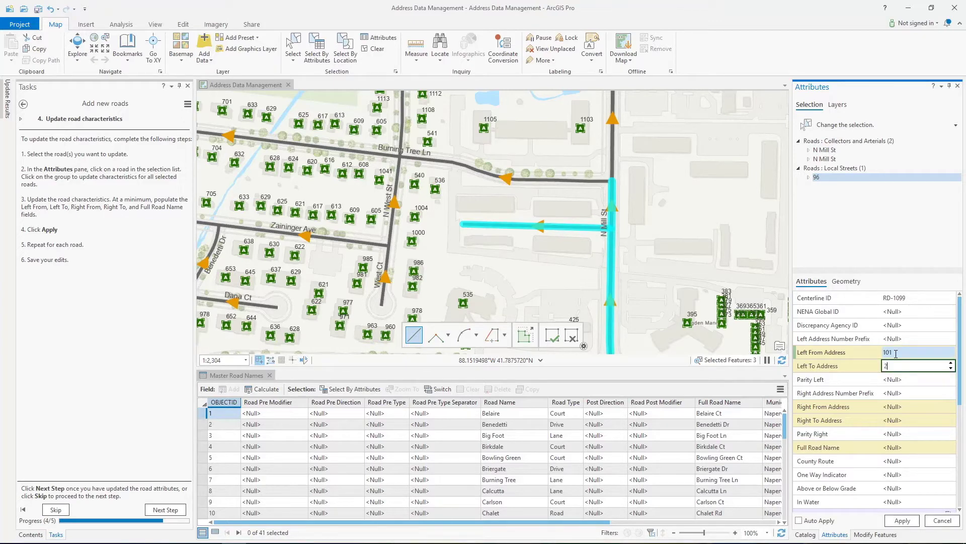
{"action": "type", "text": "299"}
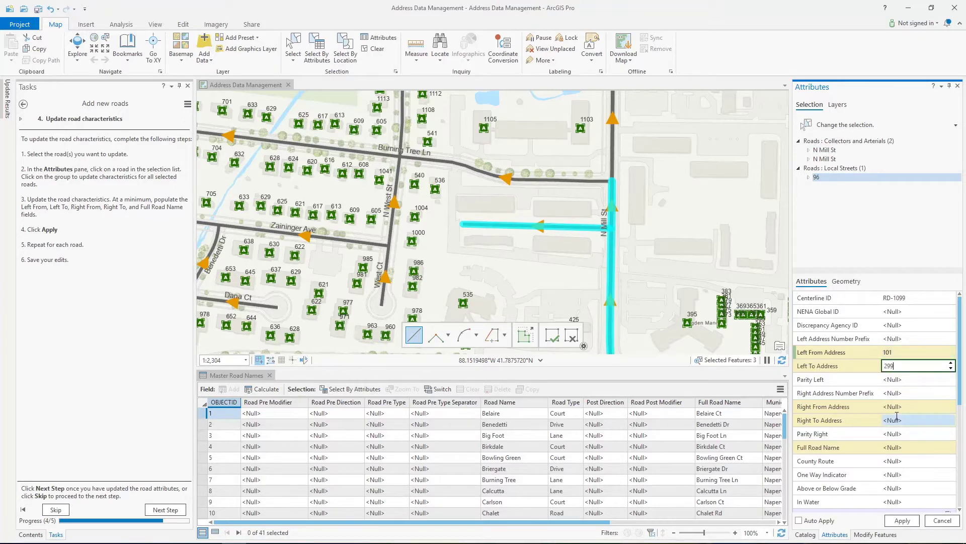
{"action": "left_click", "coordinate": [897, 407]}
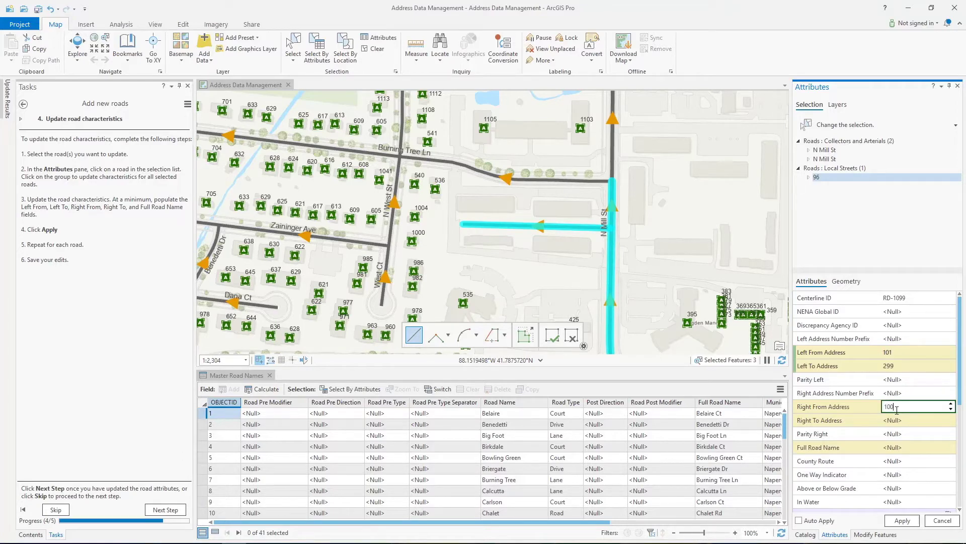
{"action": "type", "text": "100"}
{"action": "left_click", "coordinate": [897, 419]}
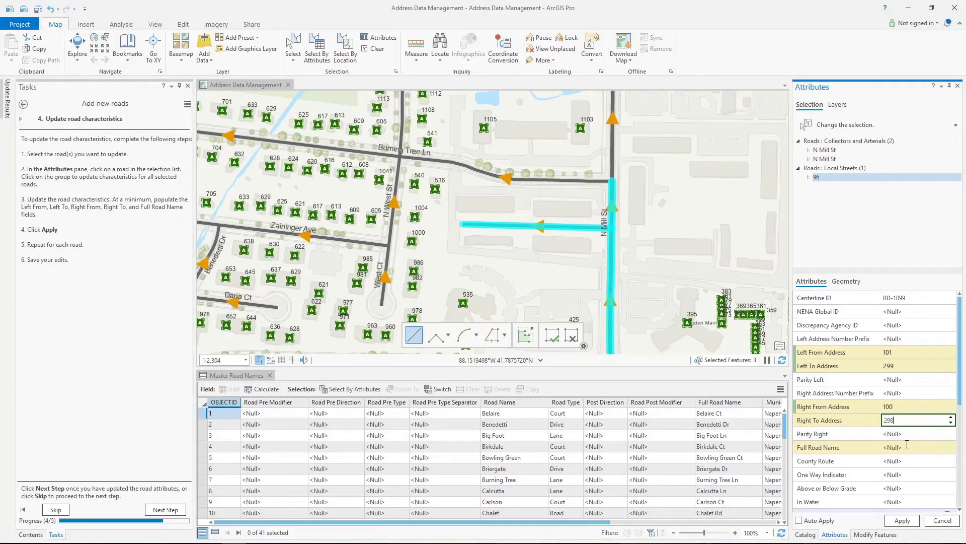
{"action": "type", "text": "298"}
Set the new local road's full road name to W 5th Ave and apply the attribute edits.
{"action": "left_click", "coordinate": [907, 447]}
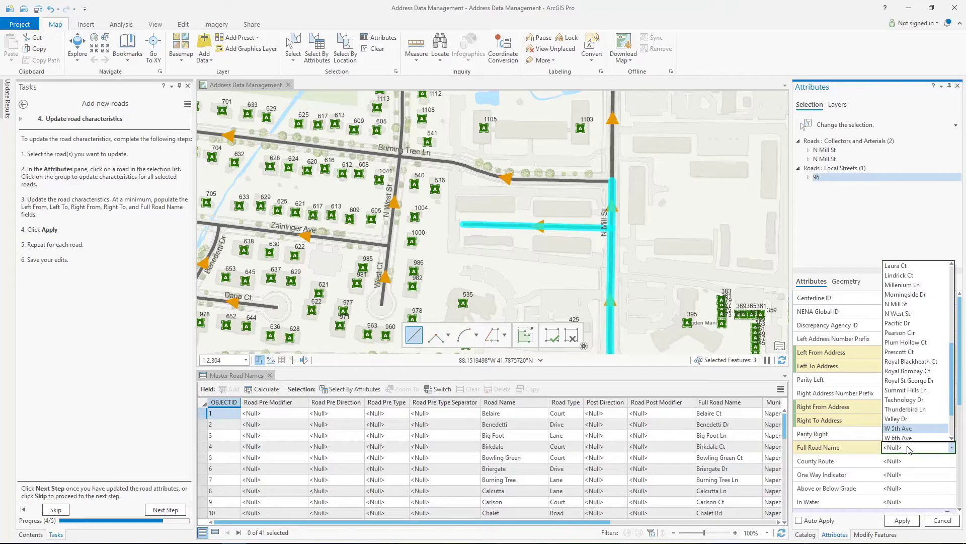
{"action": "scroll", "coordinate": [911, 433], "scroll_direction": "down", "scroll_amount": 1}
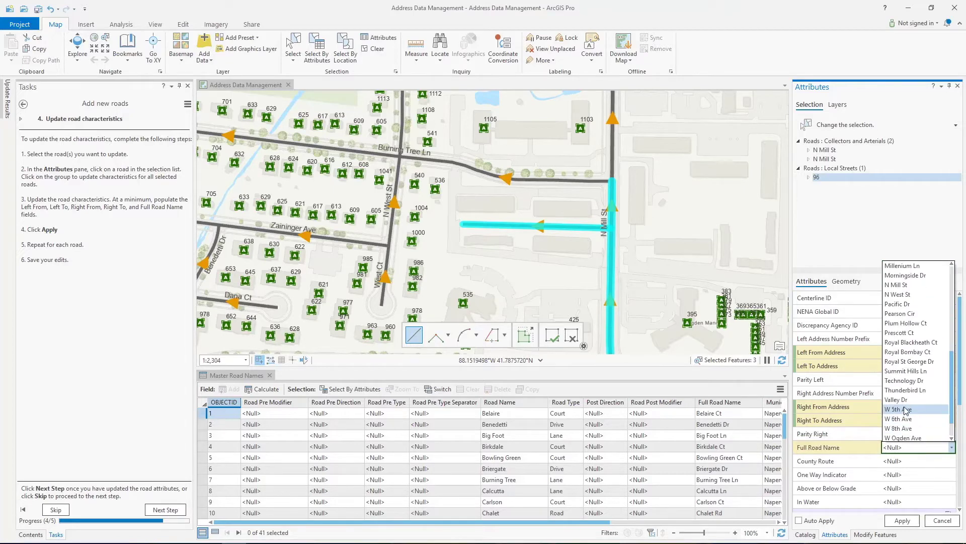
{"action": "left_click", "coordinate": [905, 410]}
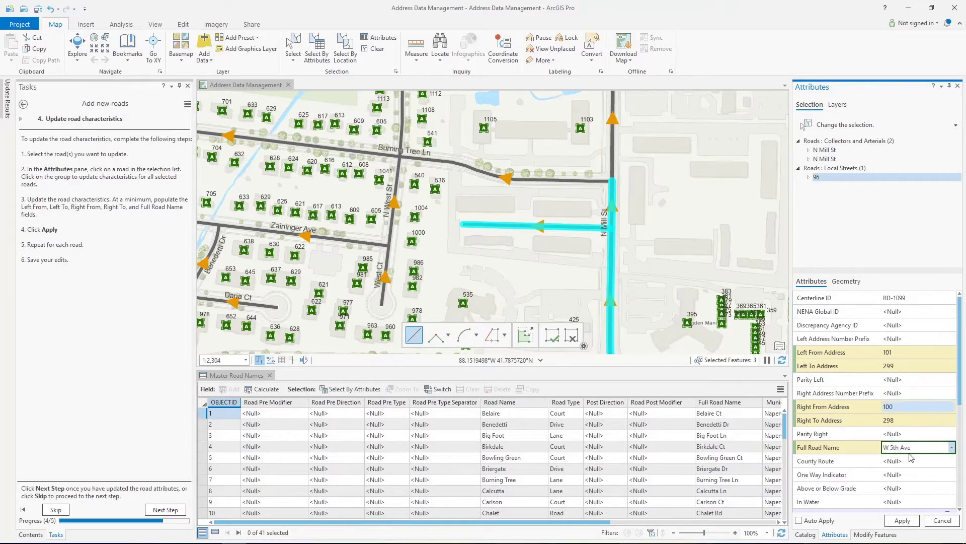
{"action": "left_click", "coordinate": [902, 521]}
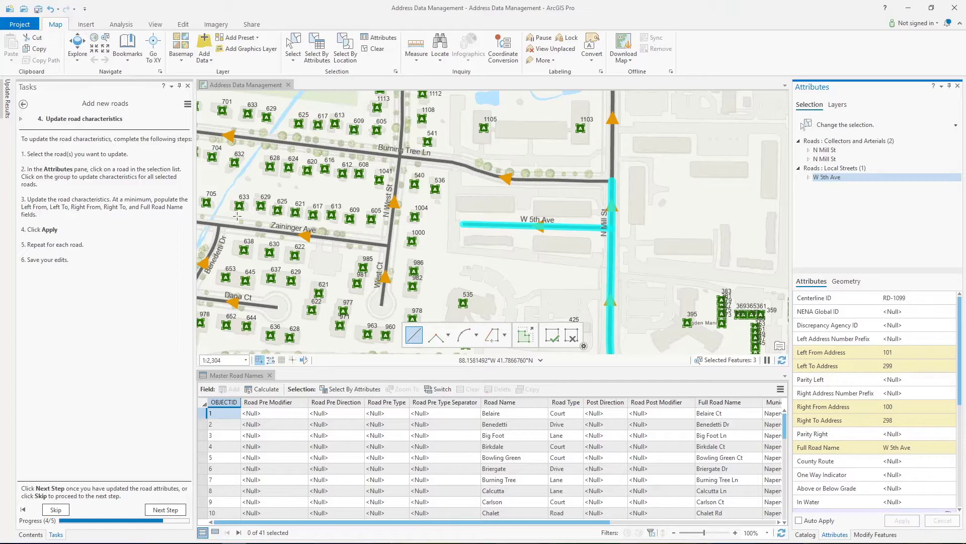
Switch to the Add site addresses task and place two site addresses along the right side of W 5th Ave with offset distance 75.
{"action": "left_click", "coordinate": [24, 105]}
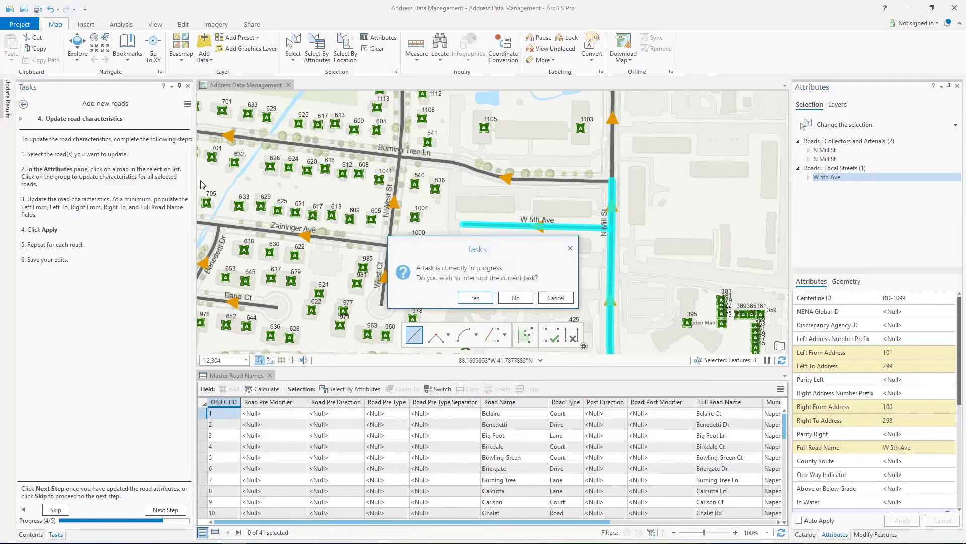
{"action": "left_click", "coordinate": [475, 298]}
{"action": "left_click", "coordinate": [185, 163]}
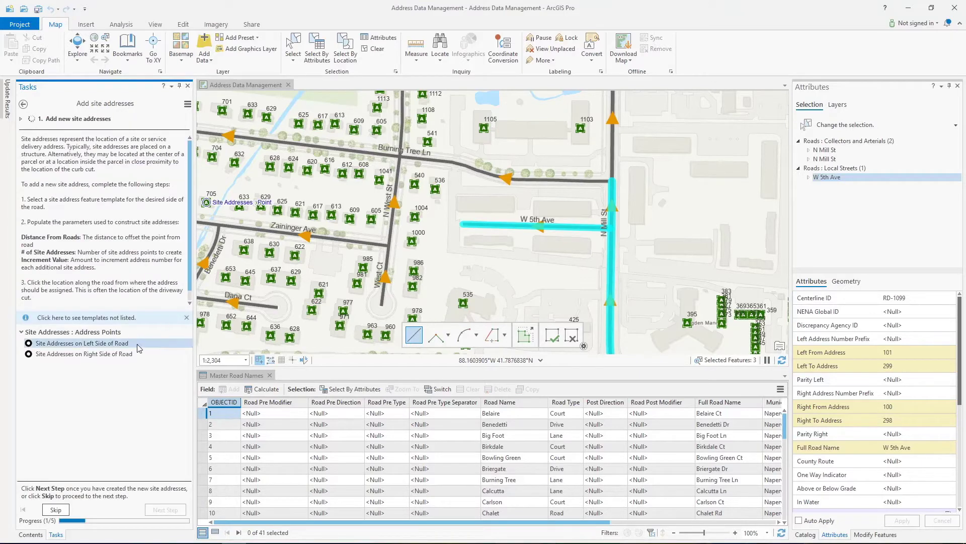
{"action": "left_click", "coordinate": [117, 354]}
{"action": "left_click", "coordinate": [98, 392]}
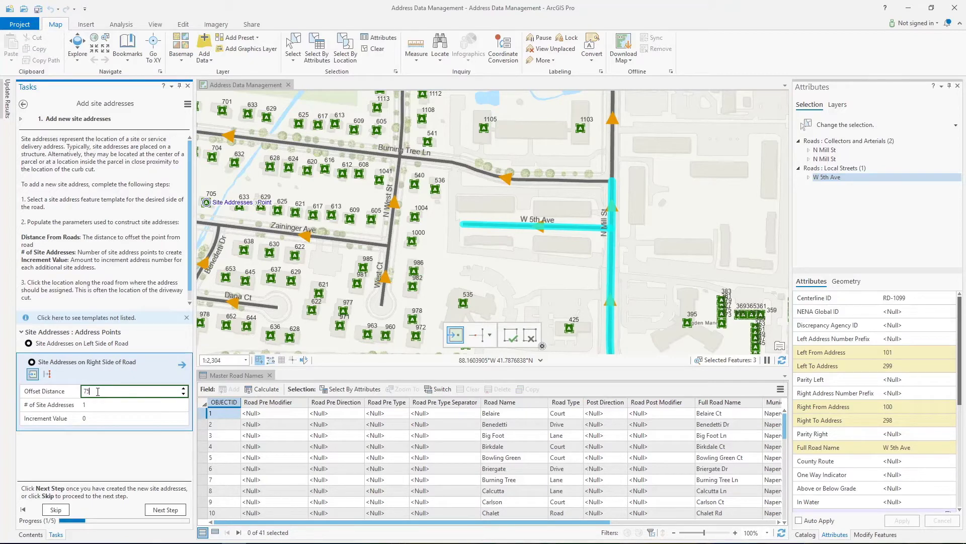
{"action": "left_click", "coordinate": [566, 226]}
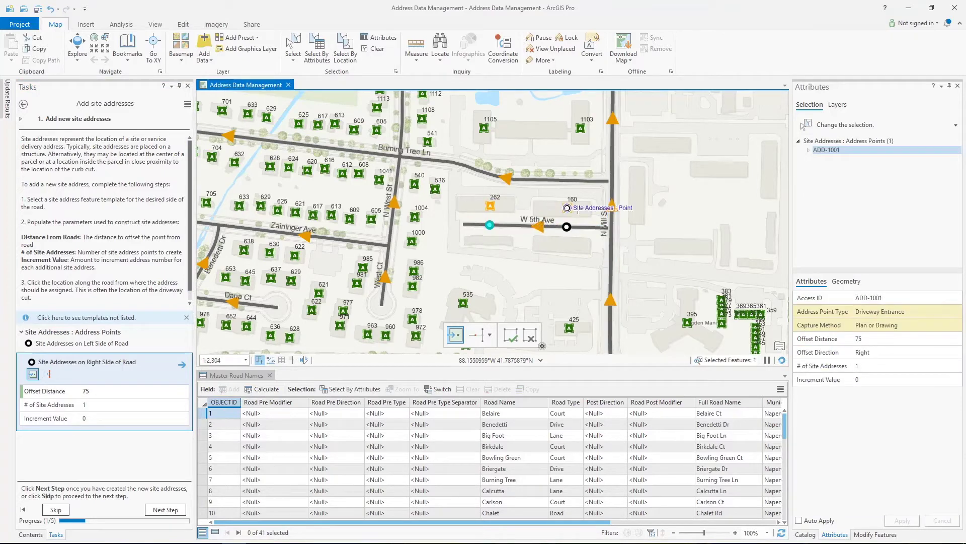
Select the new site address point 160 and examine its address number, full road name and full address attributes.
{"action": "left_click", "coordinate": [293, 53]}
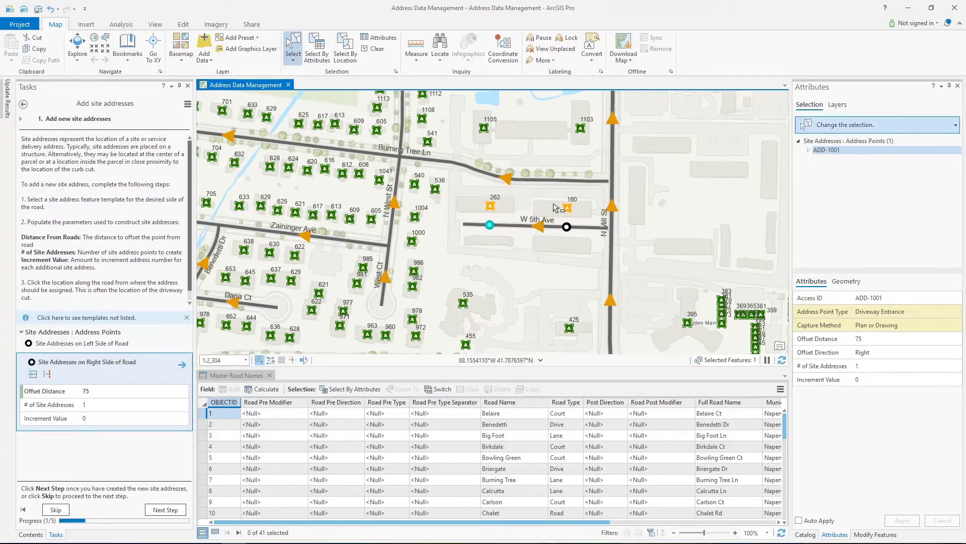
{"action": "left_click_drag", "start_coordinate": [558, 201], "coordinate": [581, 218]}
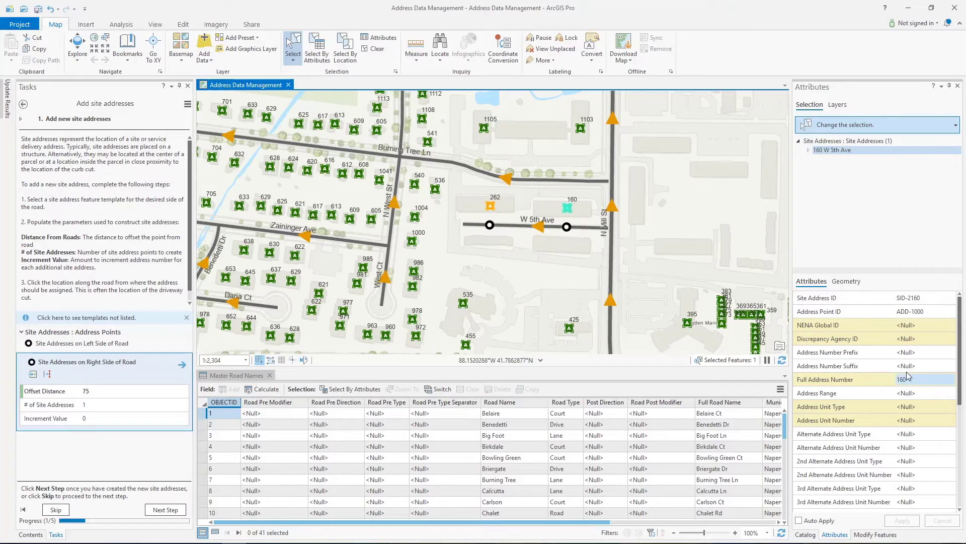
{"action": "scroll", "coordinate": [960, 383], "scroll_direction": "down", "scroll_amount": 1}
{"action": "scroll", "coordinate": [960, 383], "scroll_direction": "down", "scroll_amount": 7}
{"action": "left_click", "coordinate": [914, 434]}
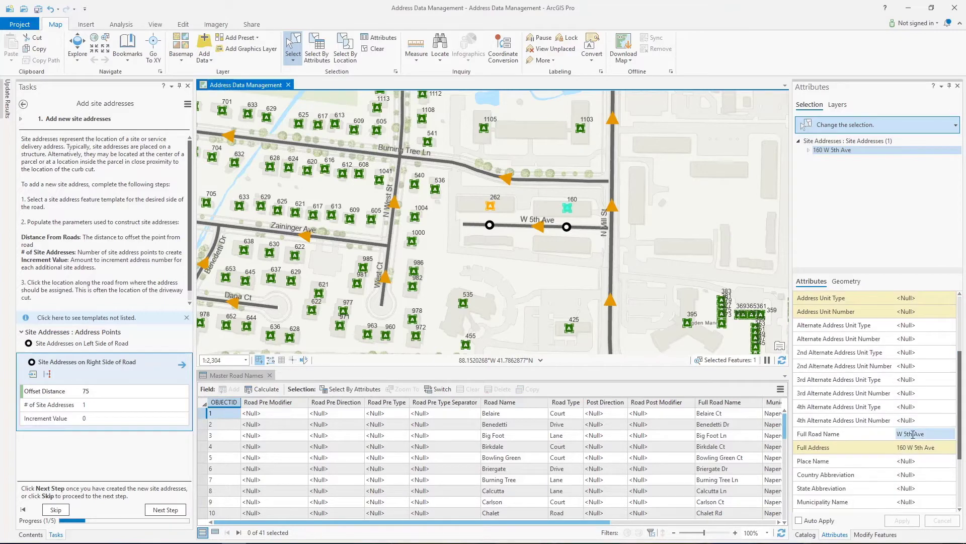
{"action": "left_click", "coordinate": [930, 451]}
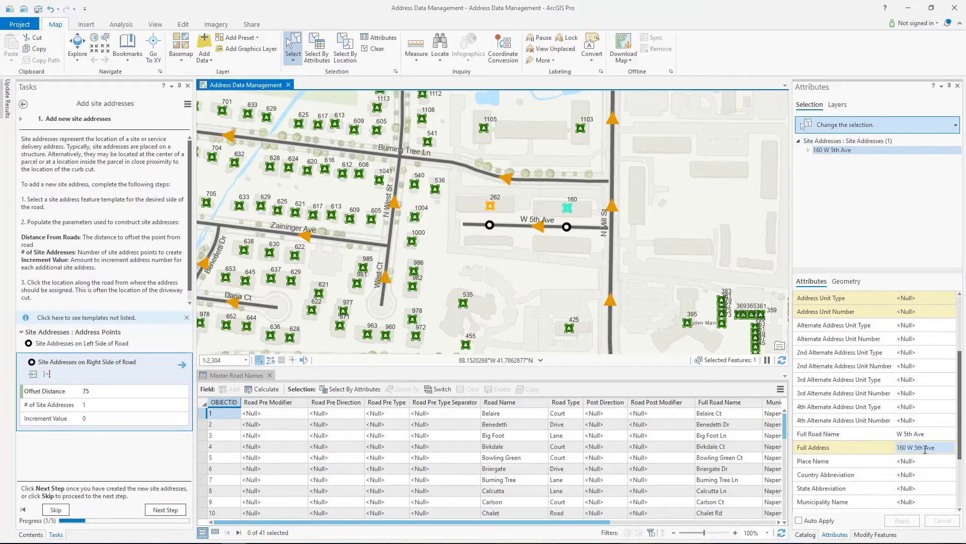
Advance to relocating site addresses and move point 160 slightly west on its building.
{"action": "left_click", "coordinate": [165, 509]}
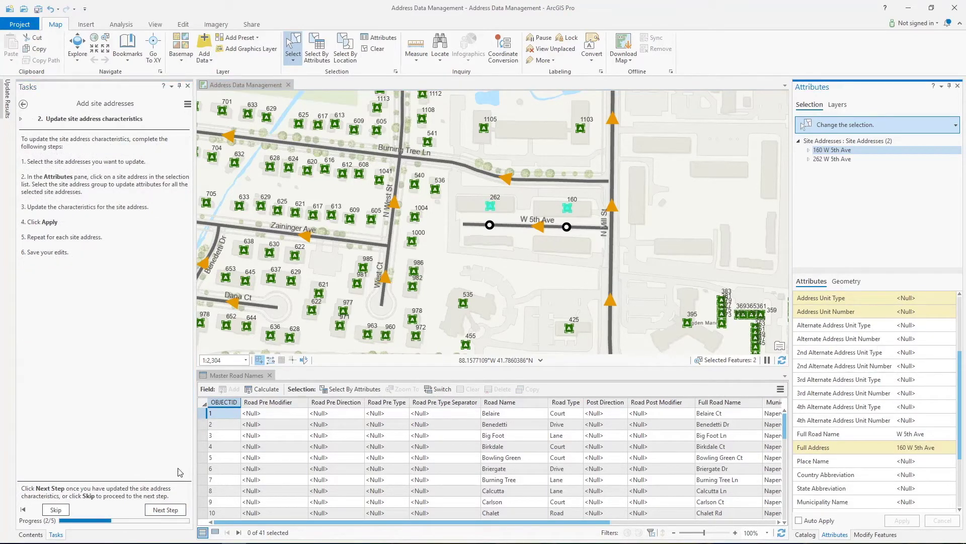
{"action": "left_click", "coordinate": [165, 509]}
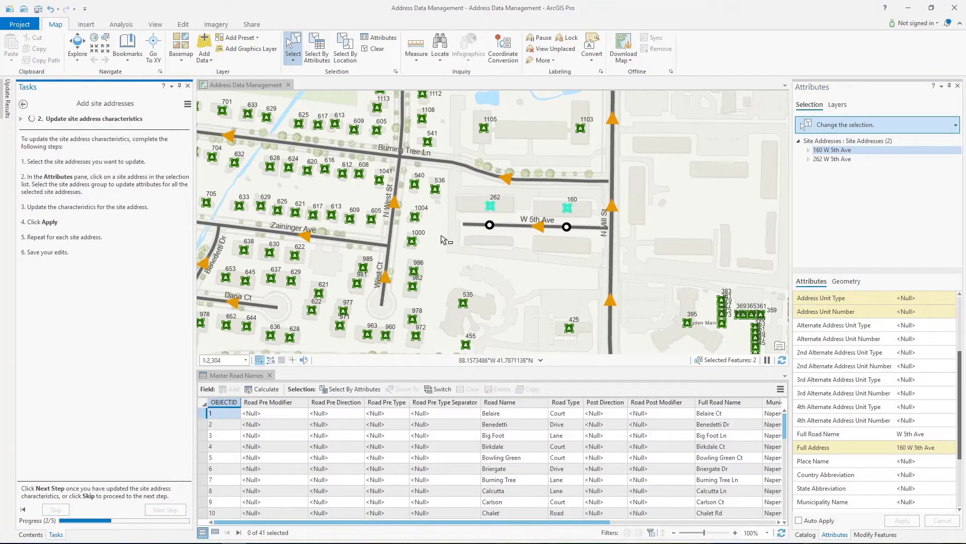
{"action": "left_click", "coordinate": [567, 208]}
{"action": "left_click_drag", "start_coordinate": [556, 208], "coordinate": [554, 208]}
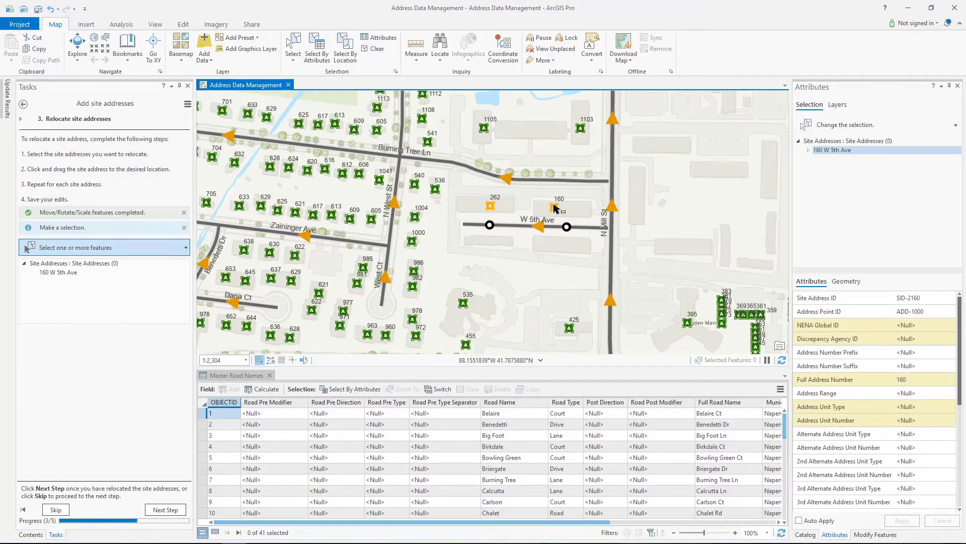
Pass over the postal addresses stage, add a Driveway Entrance point just east of site address 160, and finish the task.
{"action": "left_click", "coordinate": [165, 510]}
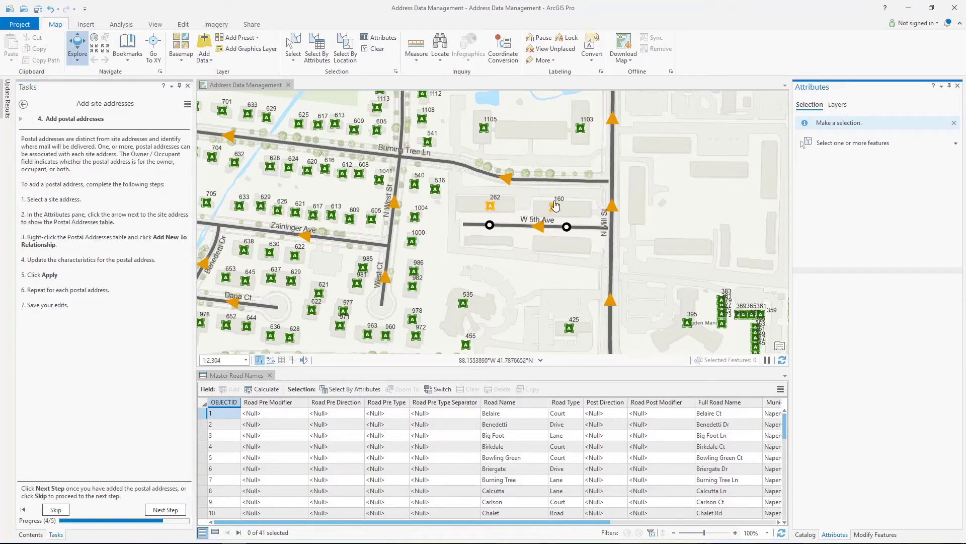
{"action": "left_click", "coordinate": [171, 508]}
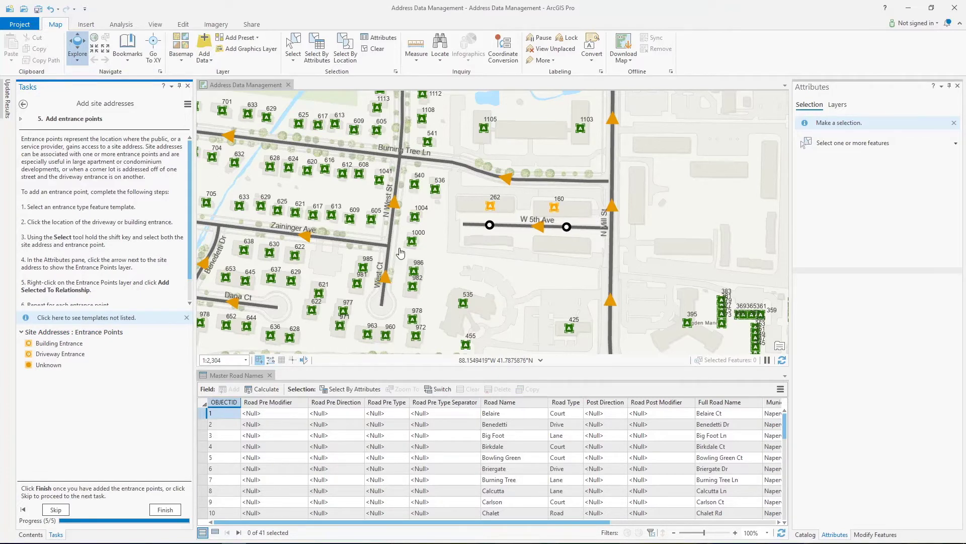
{"action": "left_click", "coordinate": [71, 355]}
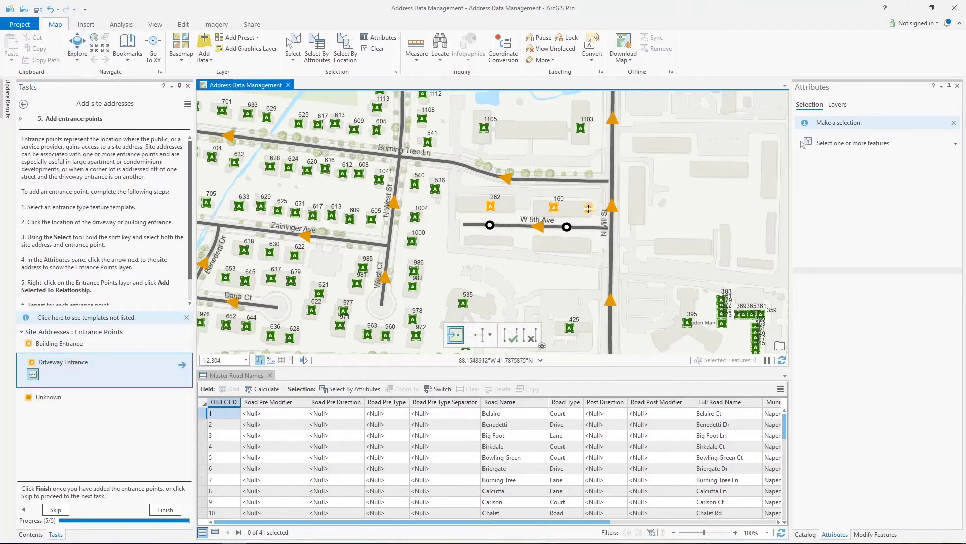
{"action": "left_click", "coordinate": [594, 212]}
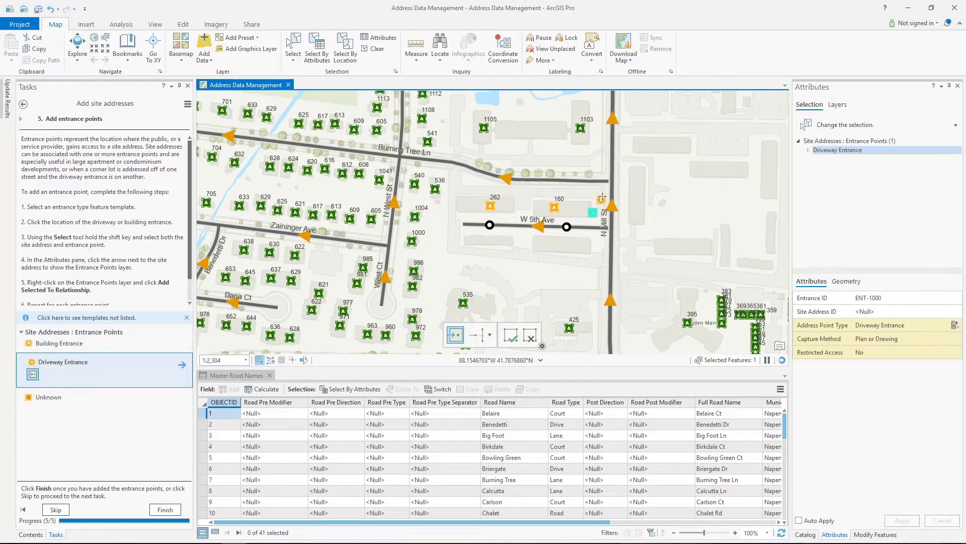
{"action": "left_click", "coordinate": [167, 509]}
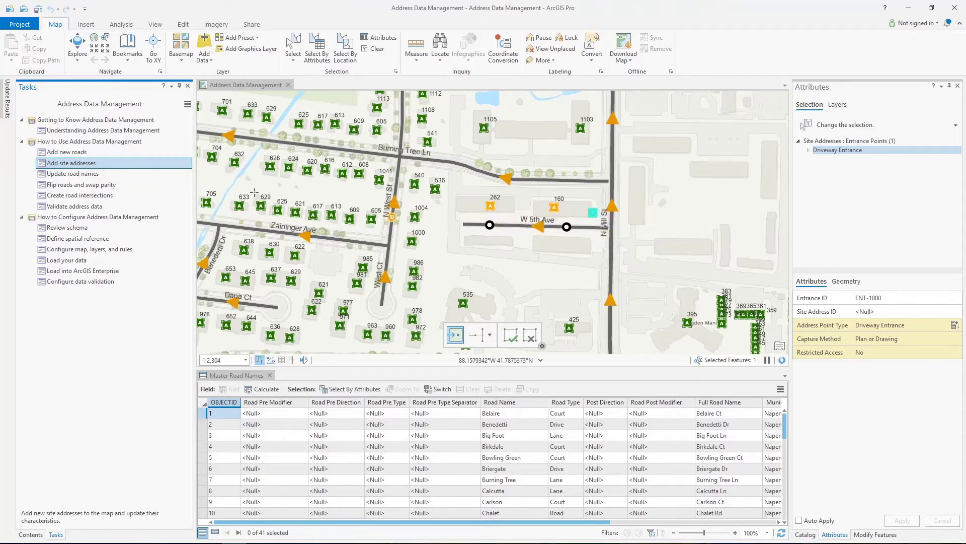
Open the Validate address data task.
{"action": "left_click", "coordinate": [128, 207]}
{"action": "left_click", "coordinate": [185, 206]}
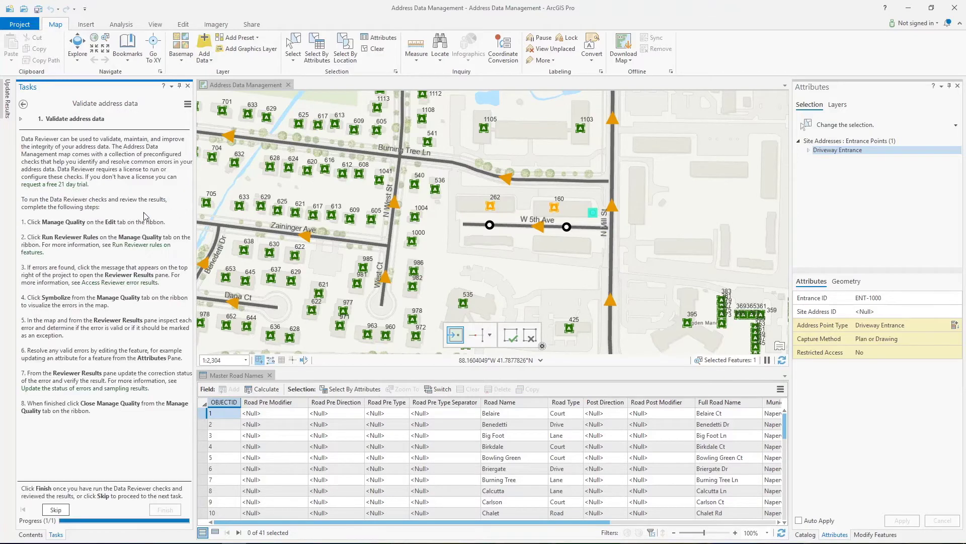